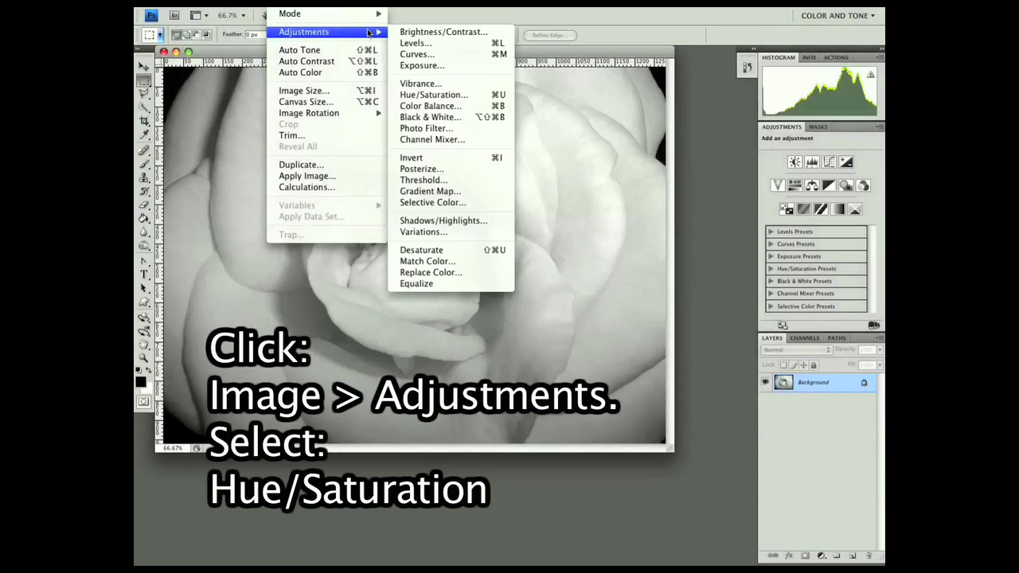
Open Image > Adjustments > Hue/Saturation on the black-and-white rose photo
left_click(469, 95)
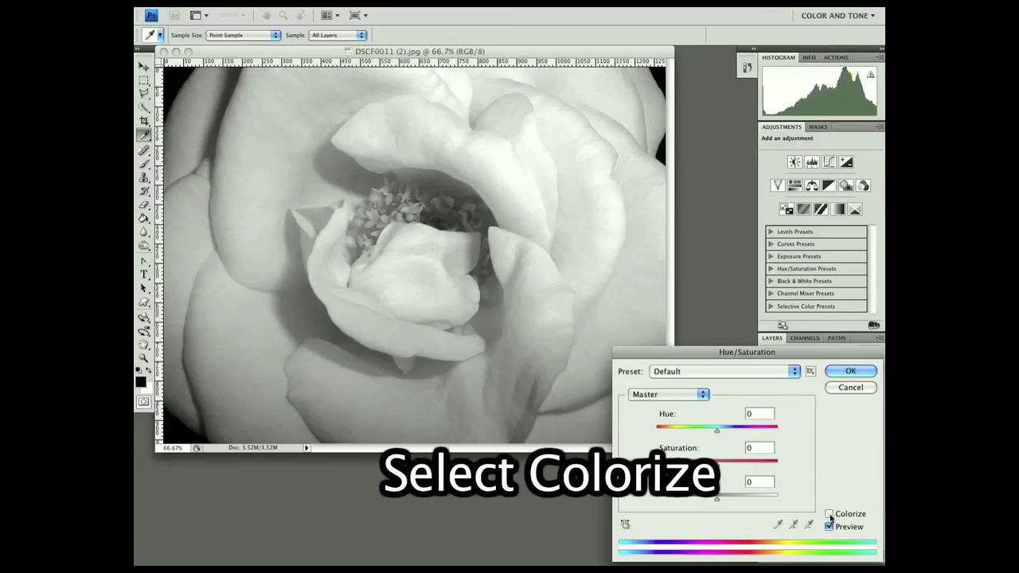
Turn on Colorize and tint the rose sepia-gold, ending at Hue 38 and Saturation 63
left_click(830, 514)
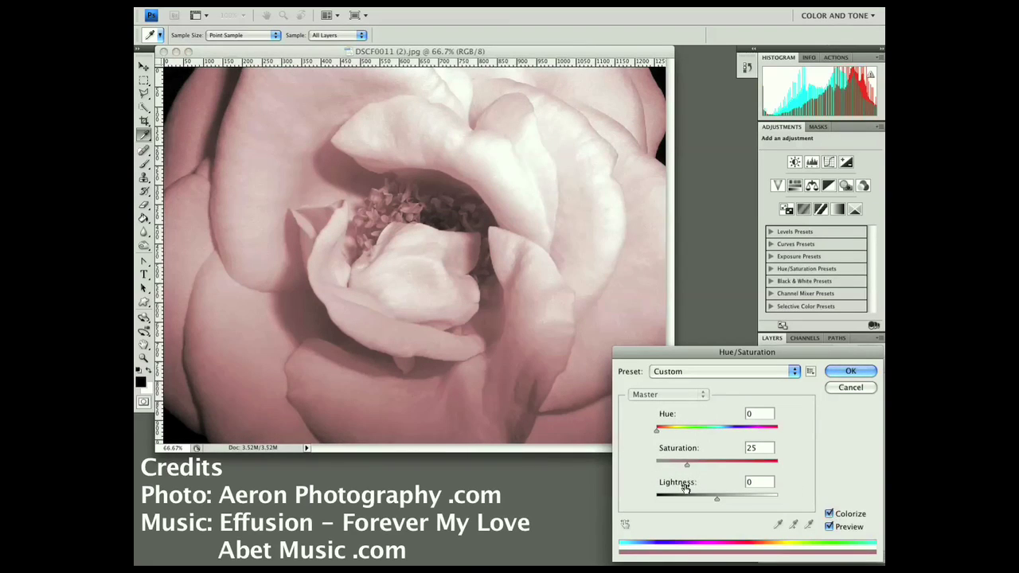
left_click_drag(686, 463, 739, 469)
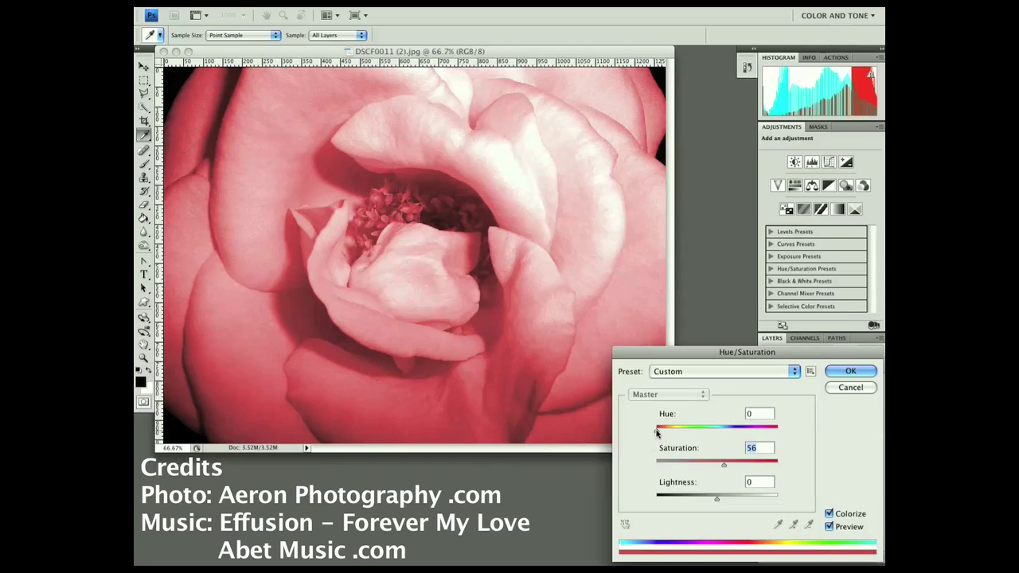
left_click_drag(656, 430, 662, 430)
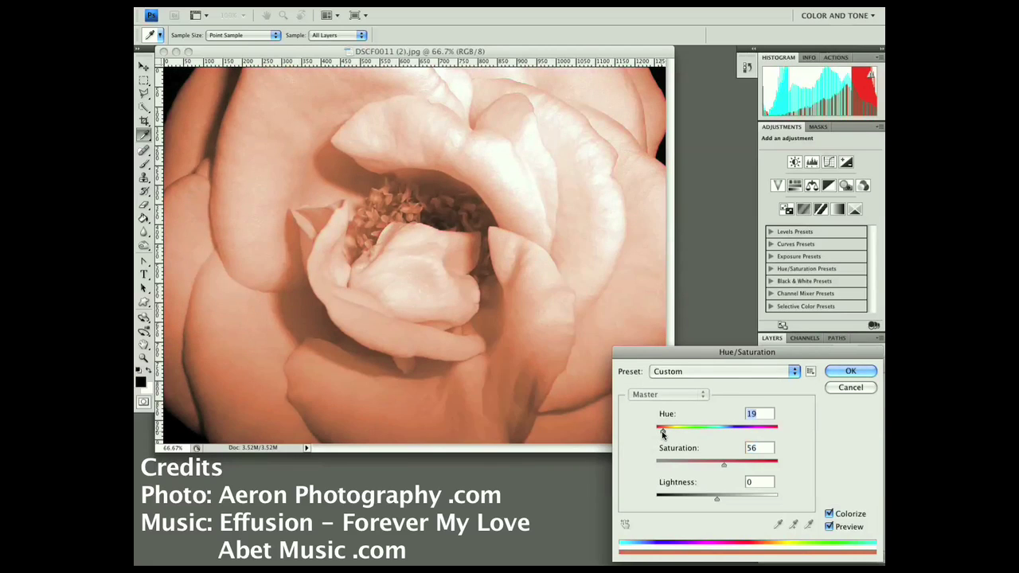
left_click_drag(662, 430, 664, 430)
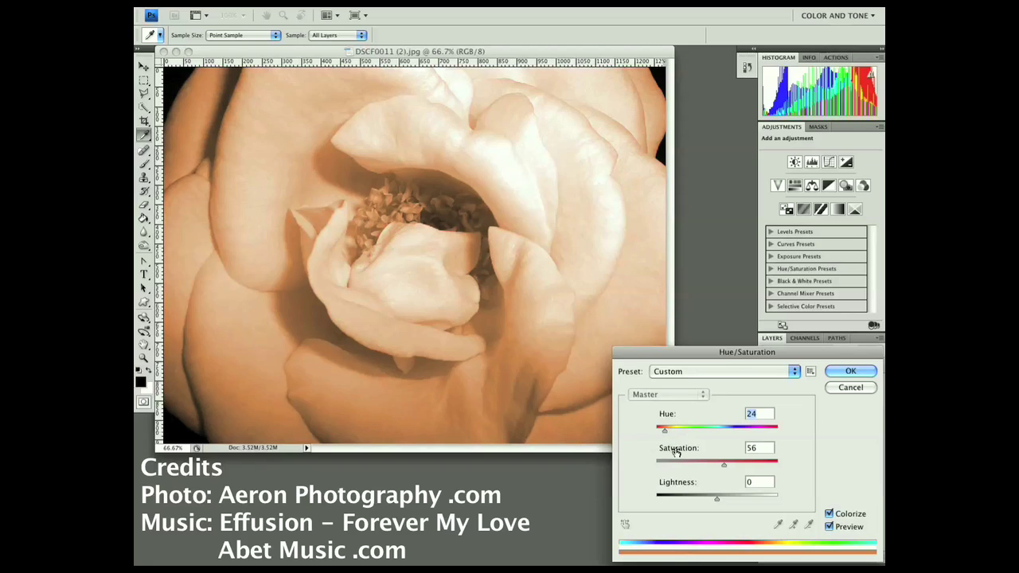
left_click_drag(724, 466, 732, 466)
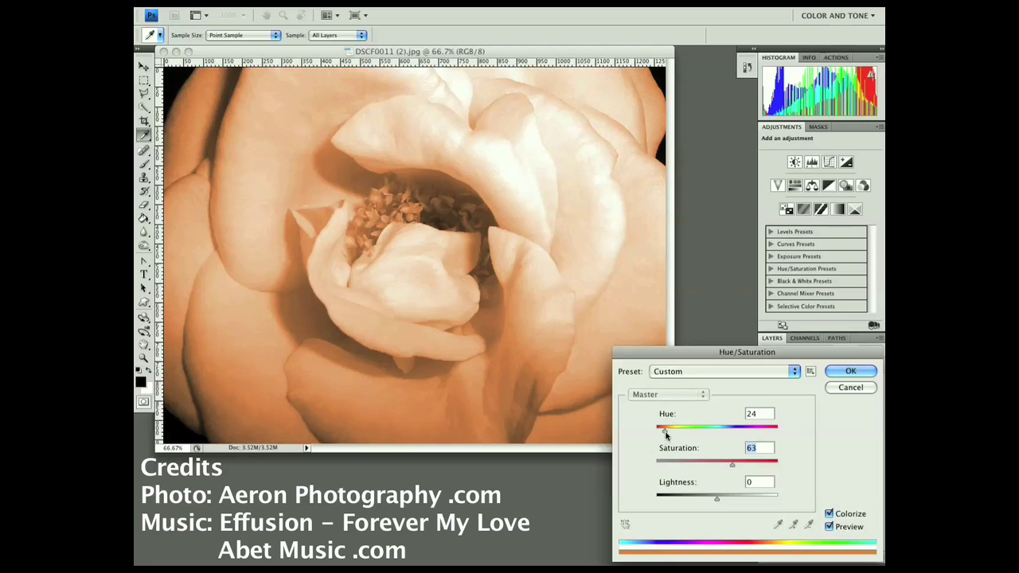
left_click_drag(665, 434, 668, 435)
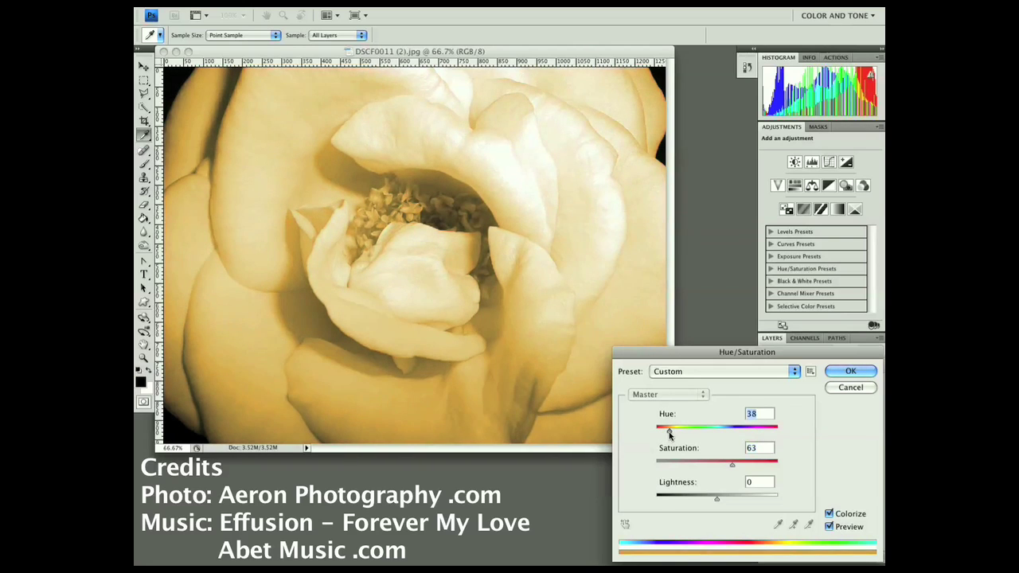
Try a pale yellow tint with Saturation 62 and Lightness -16, then swing Hue to 131 green
left_click_drag(670, 434, 673, 433)
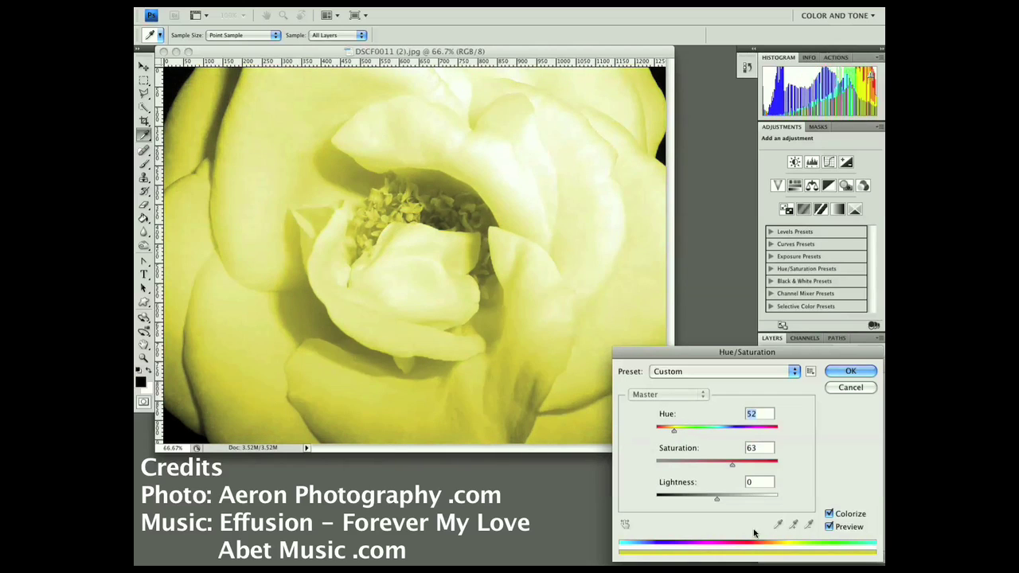
left_click_drag(717, 497, 707, 502)
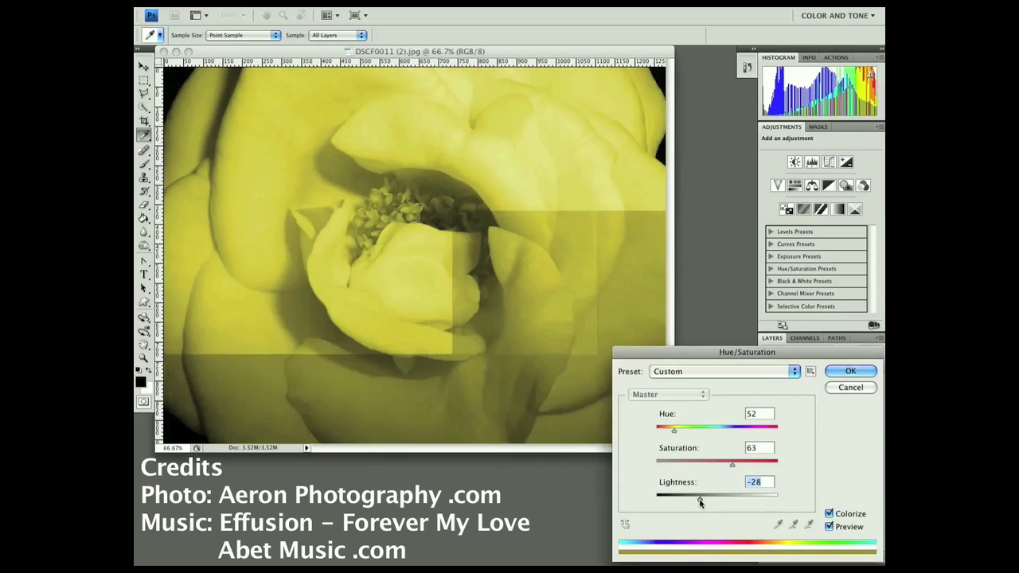
mouse_move(732, 464)
left_mouse_down()
mouse_move(745, 465)
mouse_move(731, 467)
left_mouse_up()
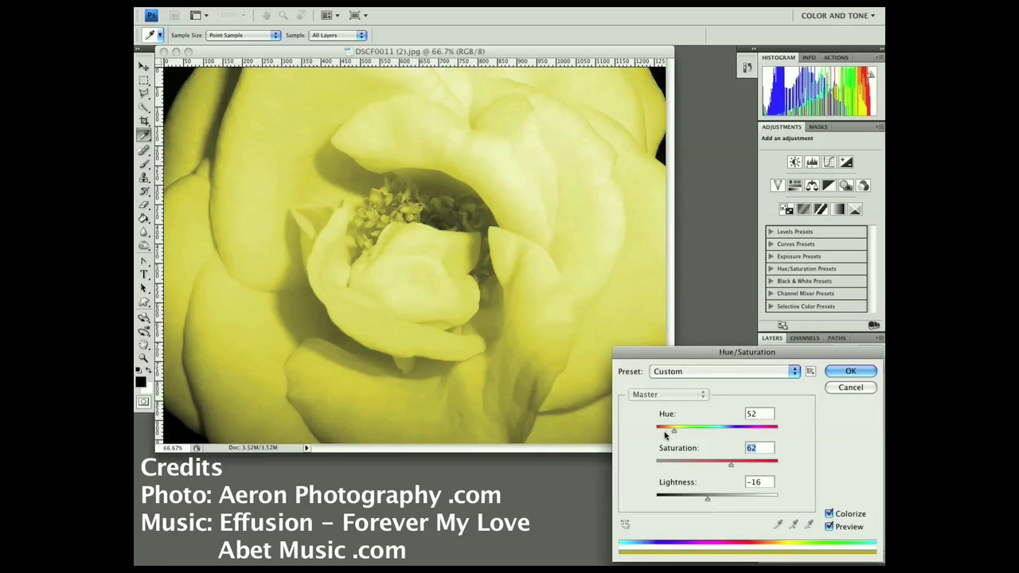
left_click_drag(677, 432, 692, 435)
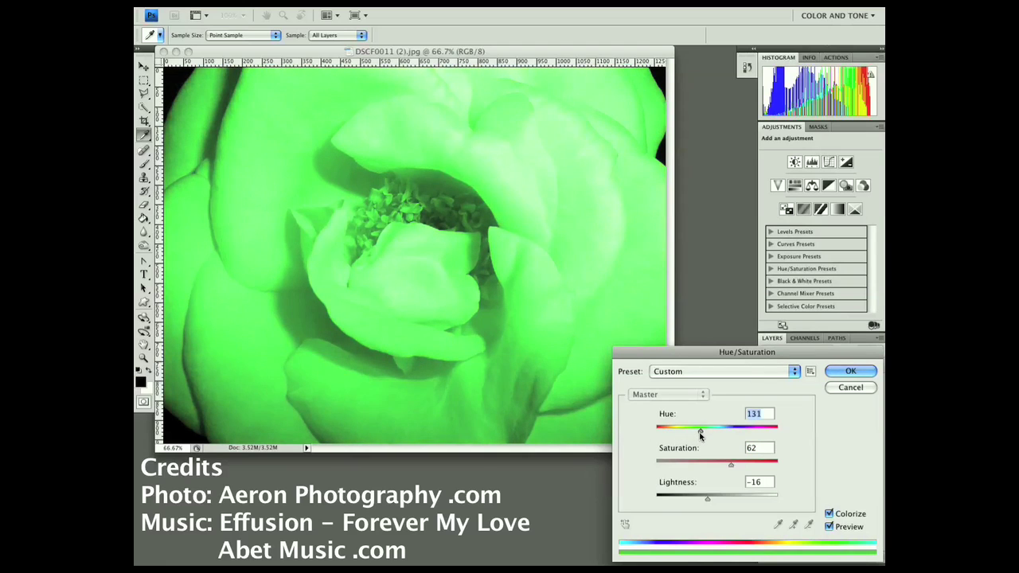
Retint the rose a muted sea-green at Hue 159, Saturation 88 and Lightness -50
left_click_drag(707, 497, 686, 497)
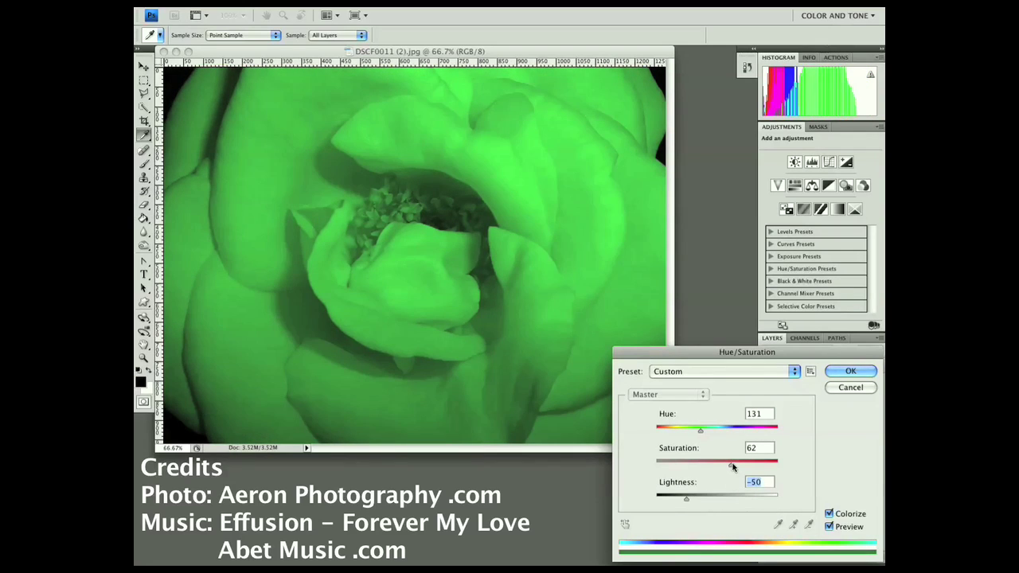
left_click_drag(731, 465, 765, 474)
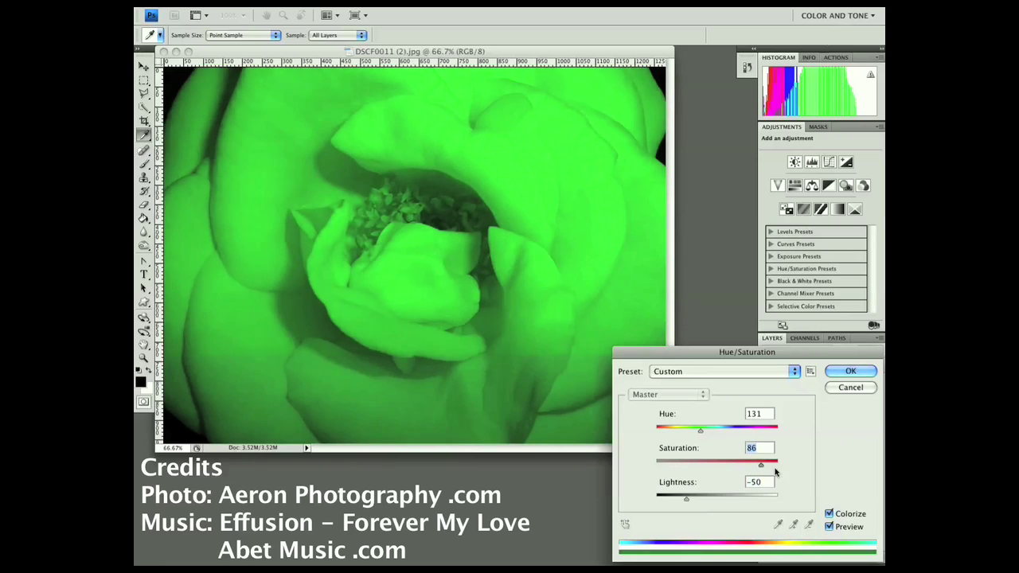
left_click_drag(752, 476, 756, 476)
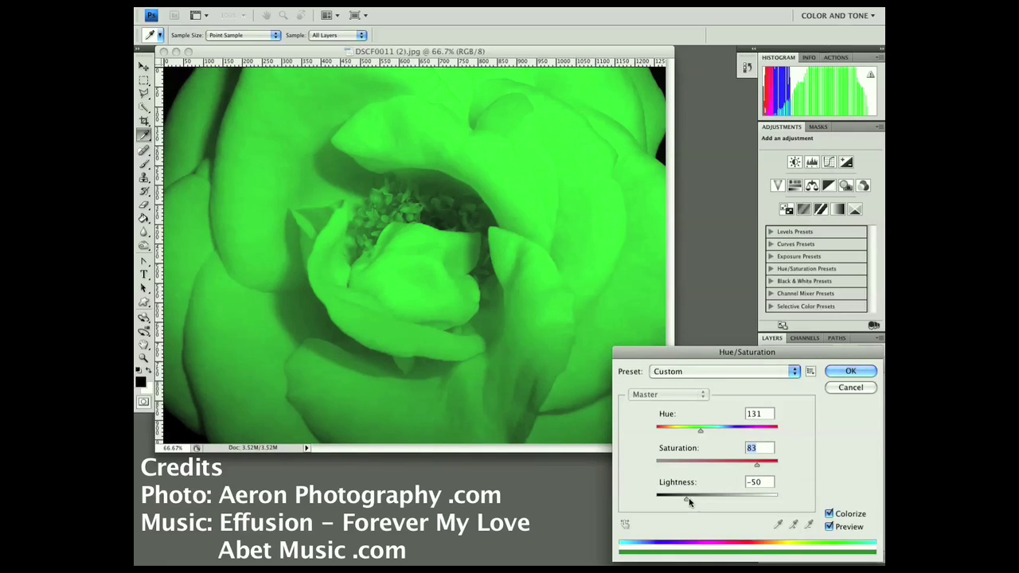
left_click_drag(687, 498, 680, 502)
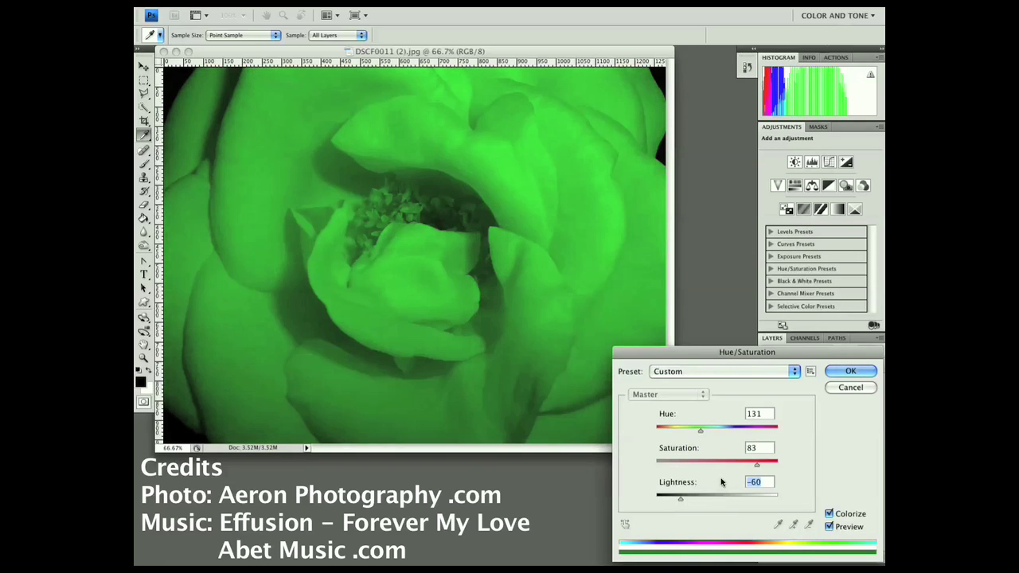
left_click_drag(699, 432, 709, 433)
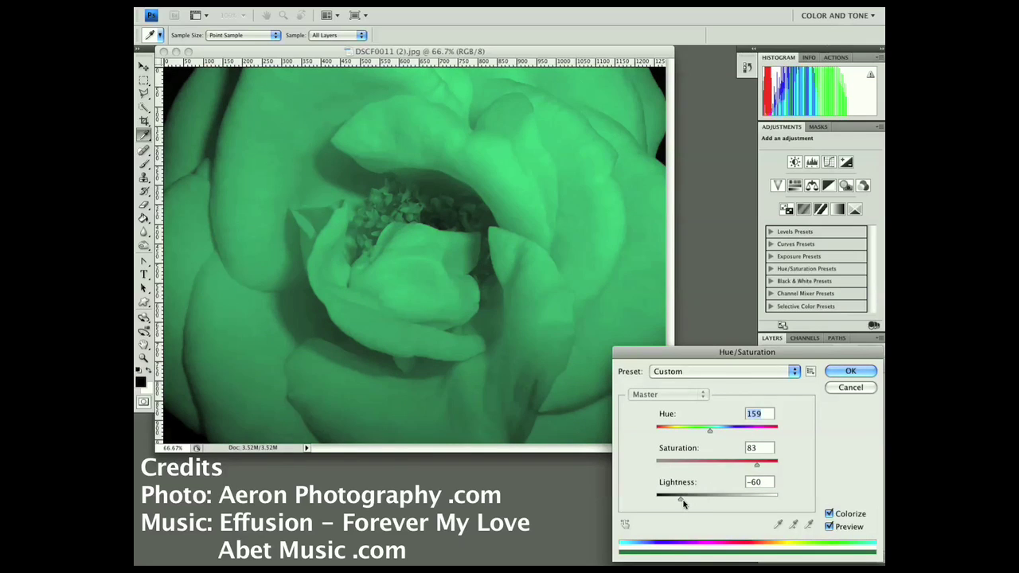
left_click_drag(680, 500, 686, 498)
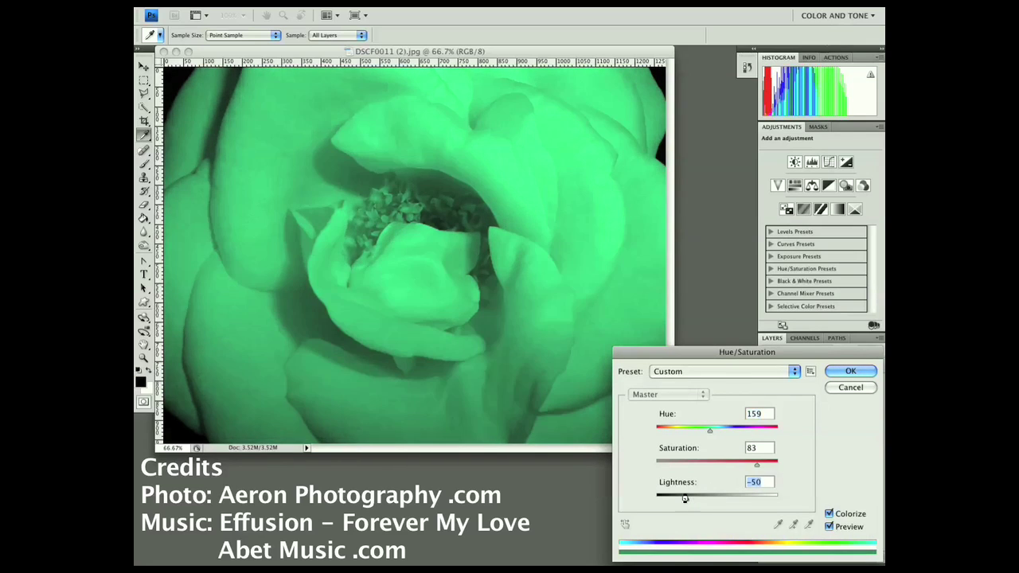
mouse_move(756, 464)
left_mouse_down()
mouse_move(793, 473)
mouse_move(762, 473)
left_mouse_up()
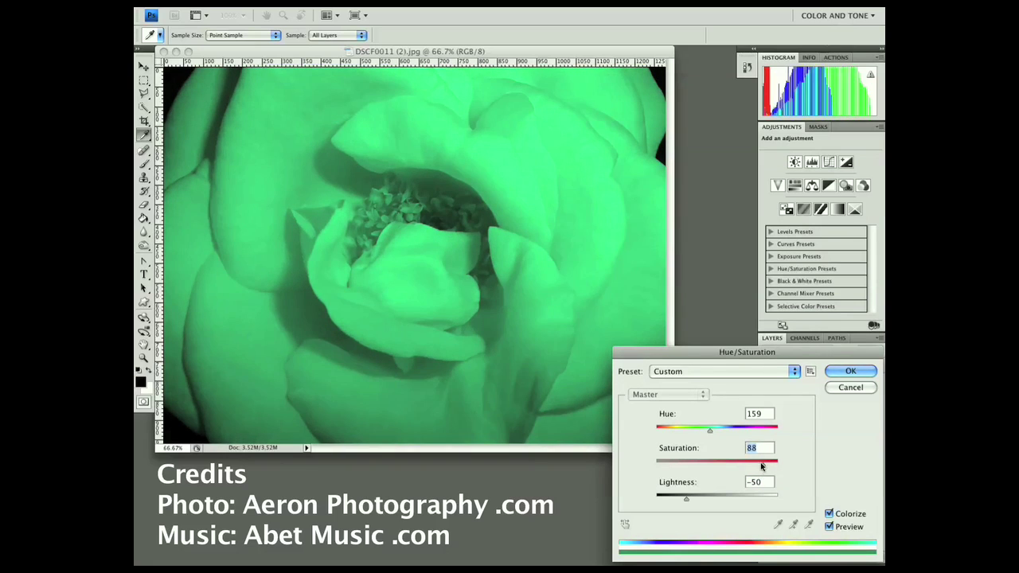
Shift the tint from green to a fully saturated blue, adjusting lightness along the way
left_click_drag(711, 434, 713, 434)
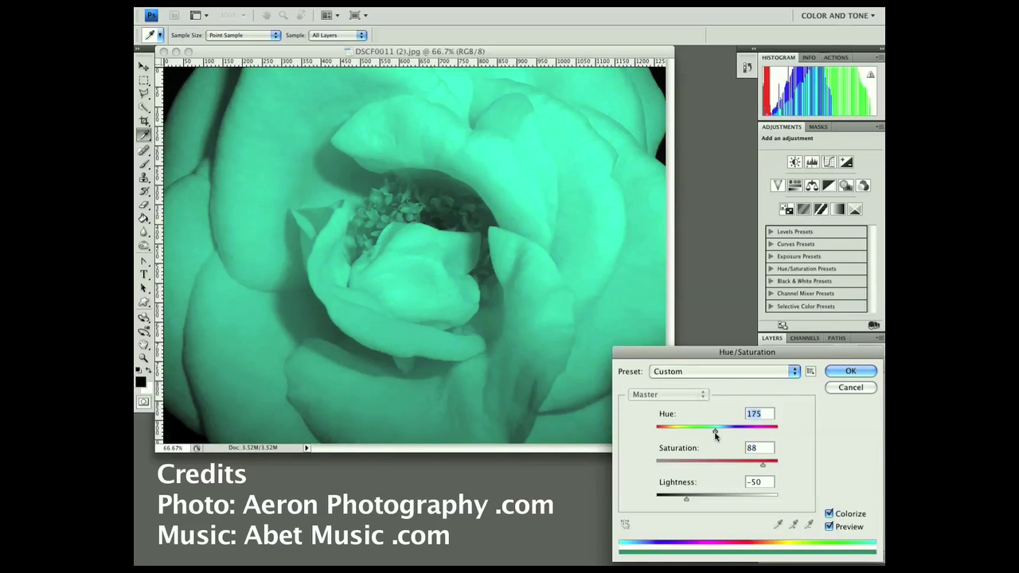
mouse_move(686, 498)
left_mouse_down()
mouse_move(672, 500)
mouse_move(681, 499)
left_mouse_up()
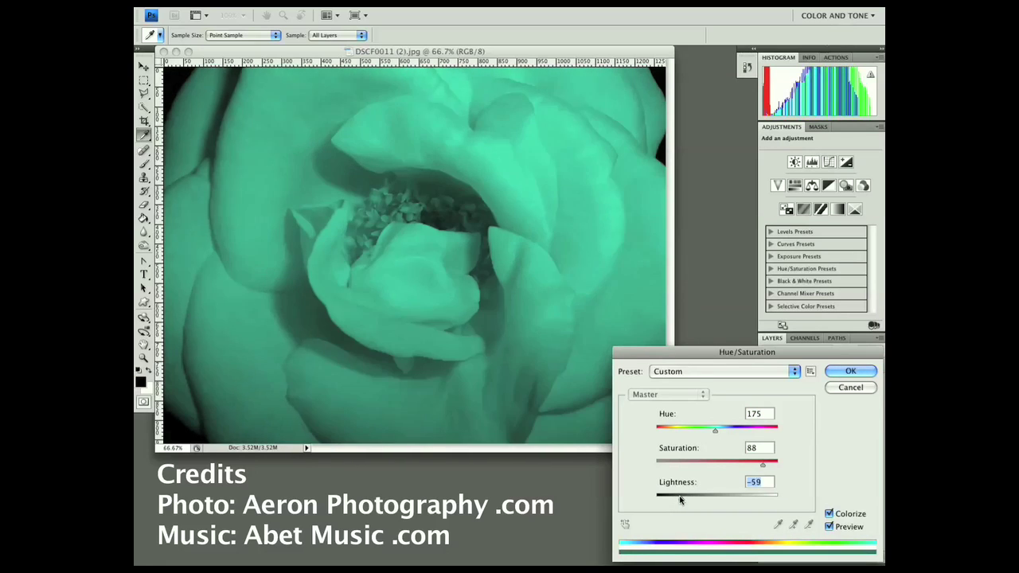
left_click_drag(715, 431, 720, 434)
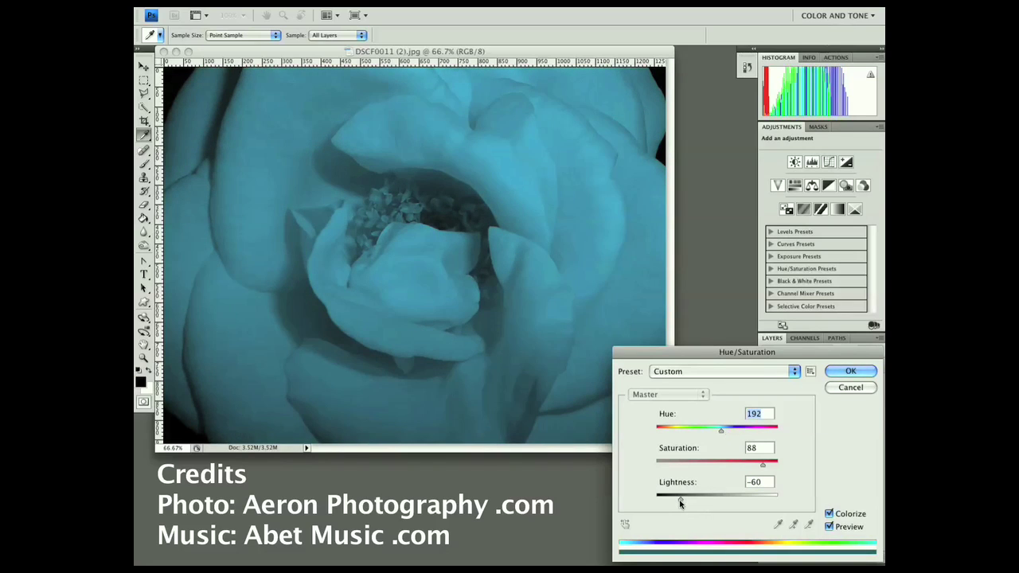
mouse_move(680, 500)
left_mouse_down()
mouse_move(695, 499)
mouse_move(683, 499)
left_mouse_up()
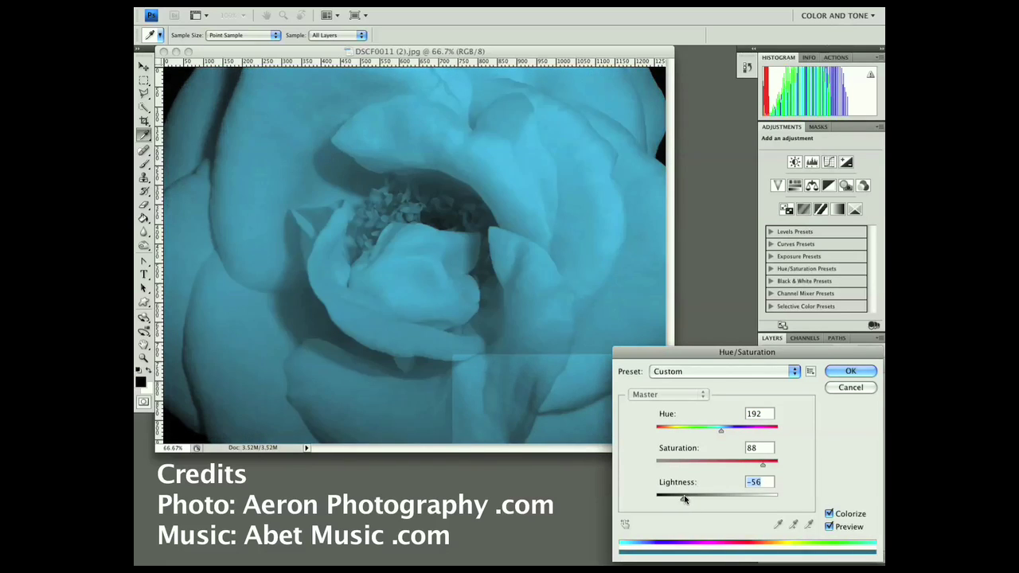
left_click_drag(784, 468, 788, 470)
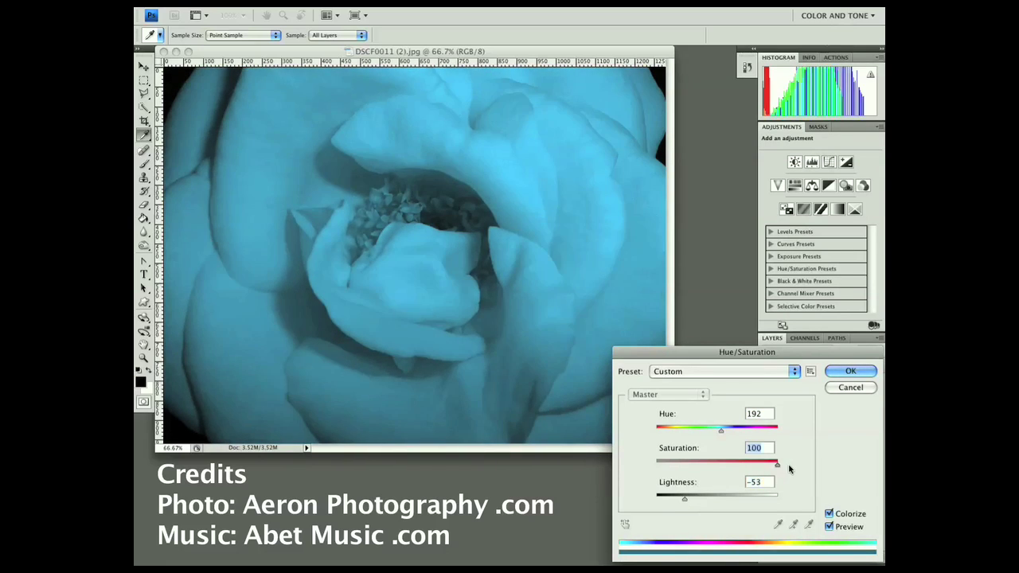
left_click_drag(685, 499, 682, 502)
left_click_drag(720, 430, 726, 434)
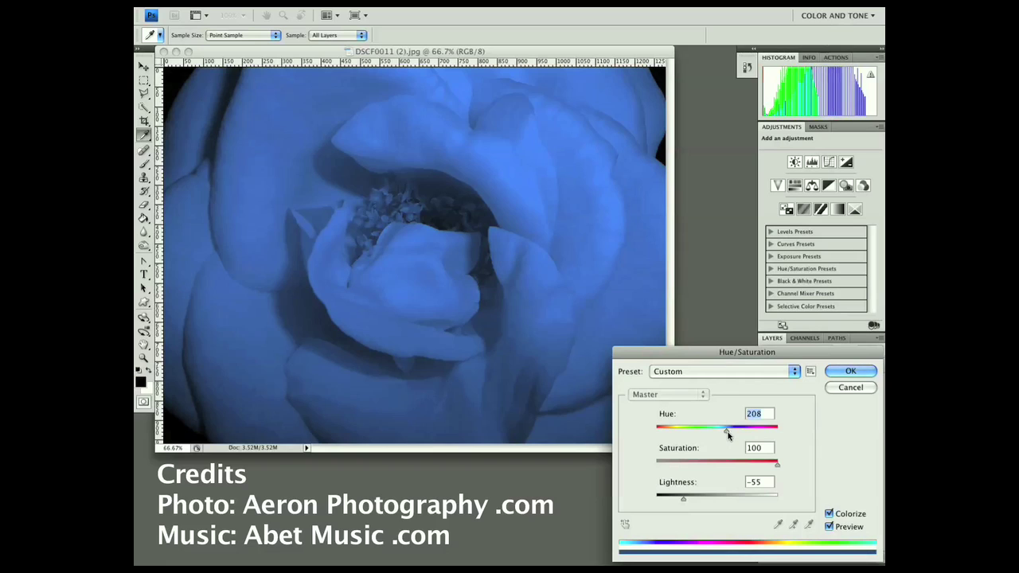
Move the tint to violet-purple at Hue 259, Saturation 68 and Lightness -11
left_click_drag(731, 435, 735, 434)
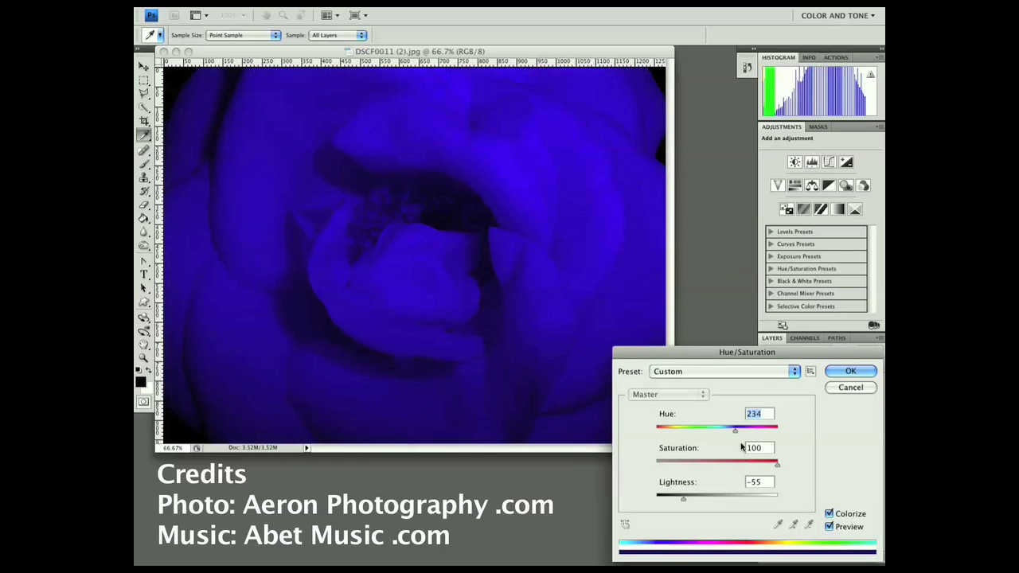
left_click_drag(687, 503, 721, 498)
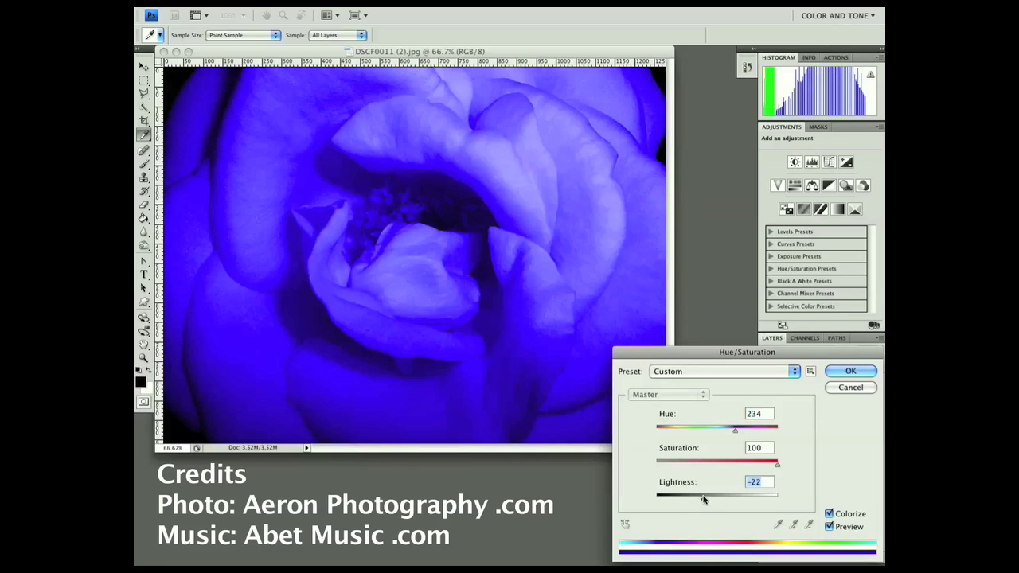
left_click_drag(720, 498, 715, 499)
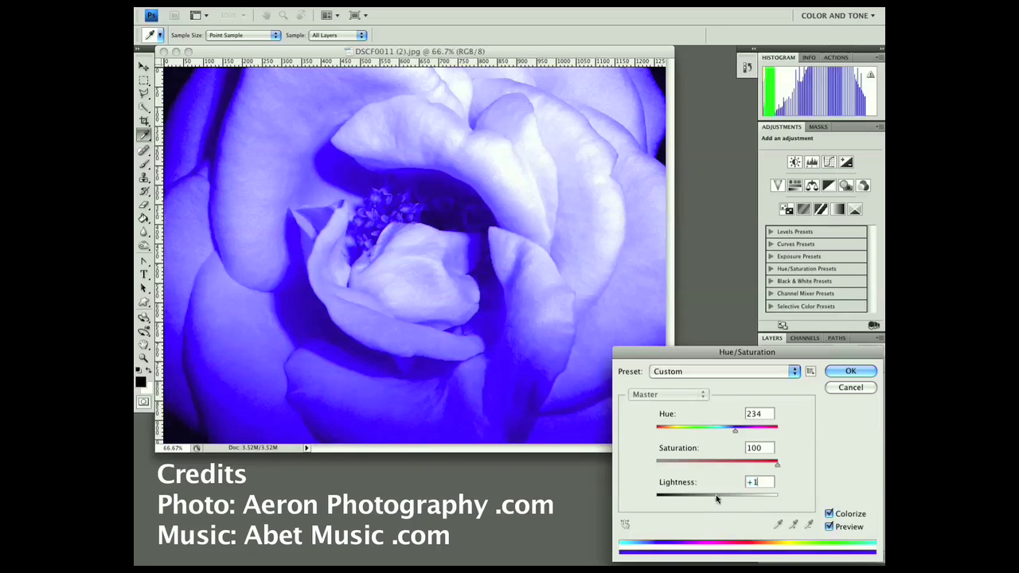
mouse_move(777, 464)
left_mouse_down()
mouse_move(743, 465)
mouse_move(756, 482)
mouse_move(737, 479)
left_mouse_up()
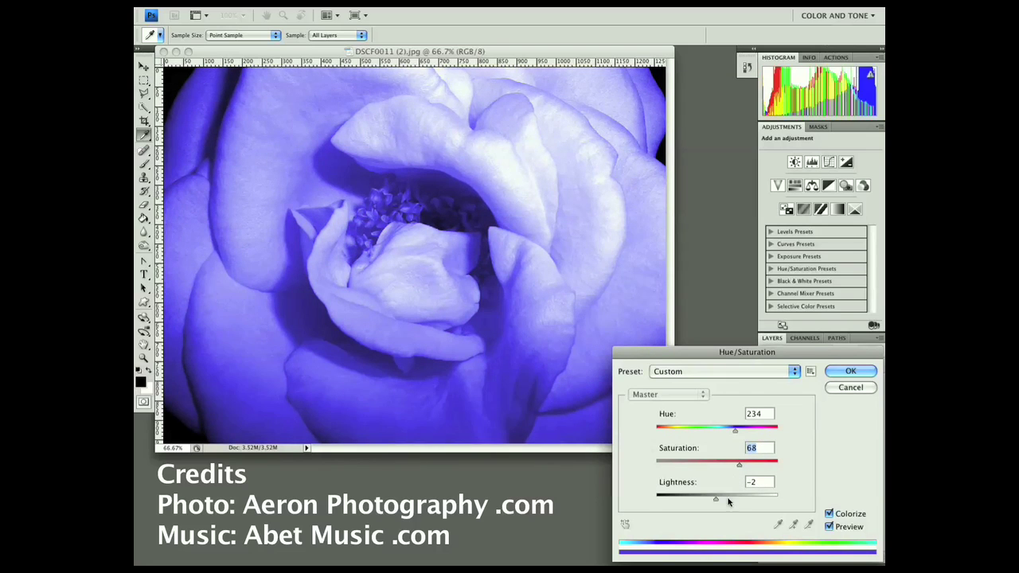
left_click_drag(716, 498, 710, 501)
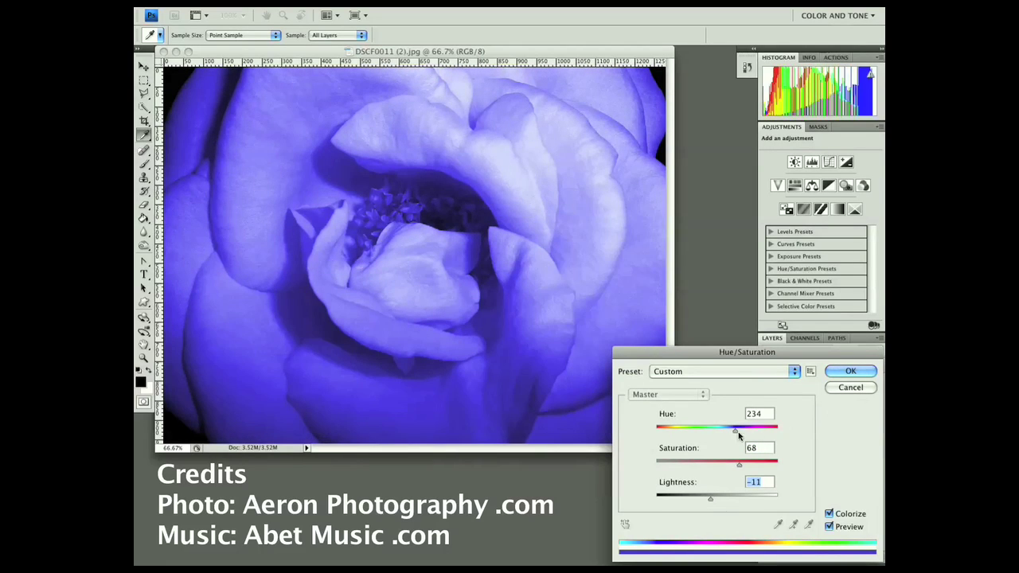
left_click_drag(735, 431, 737, 432)
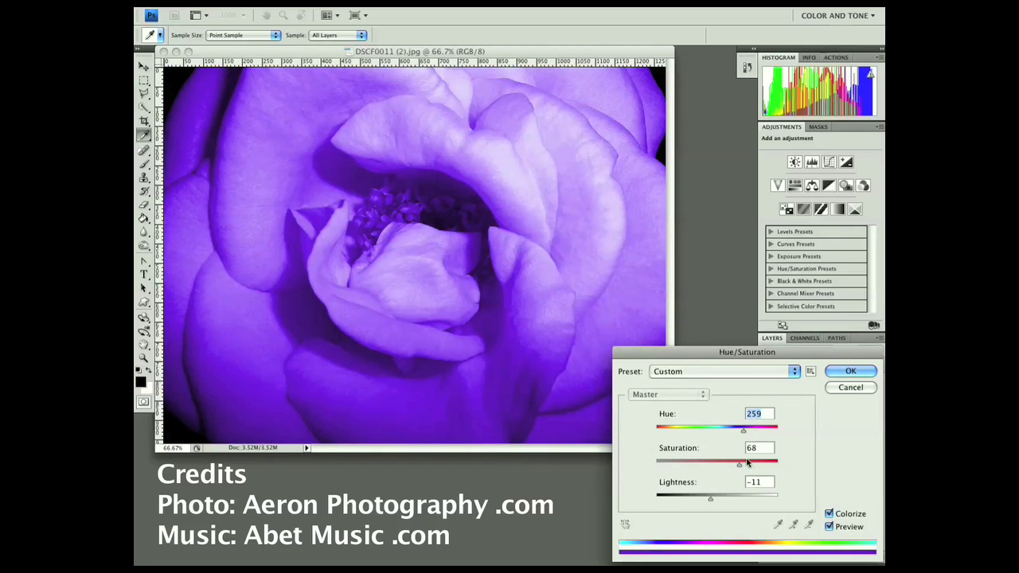
Retune the rose to bright magenta-purple at Hue 285, Saturation 76 and Lightness -10
left_click_drag(715, 500, 700, 499)
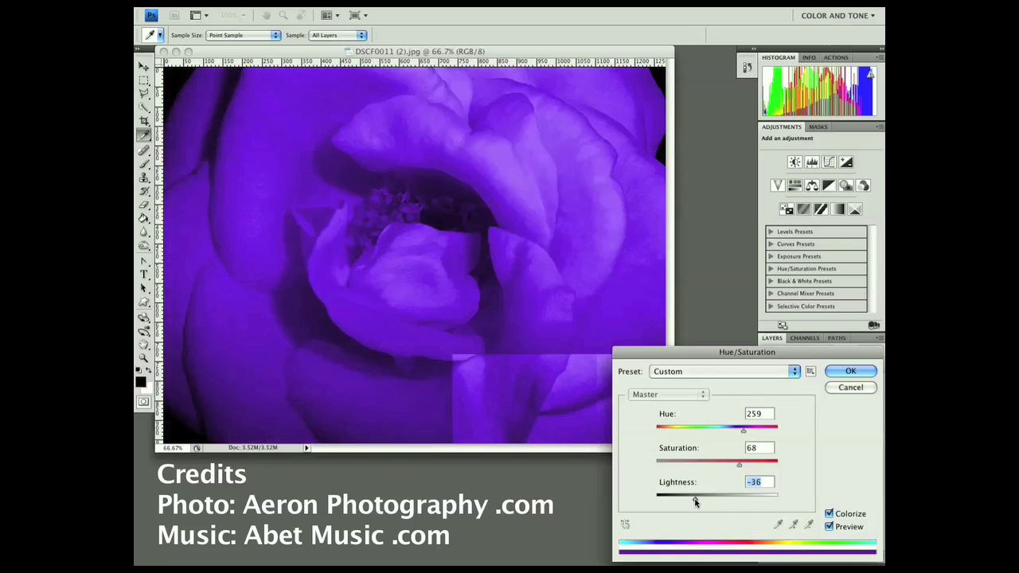
mouse_move(739, 465)
left_mouse_down()
mouse_move(758, 468)
mouse_move(748, 465)
mouse_move(751, 436)
left_mouse_up()
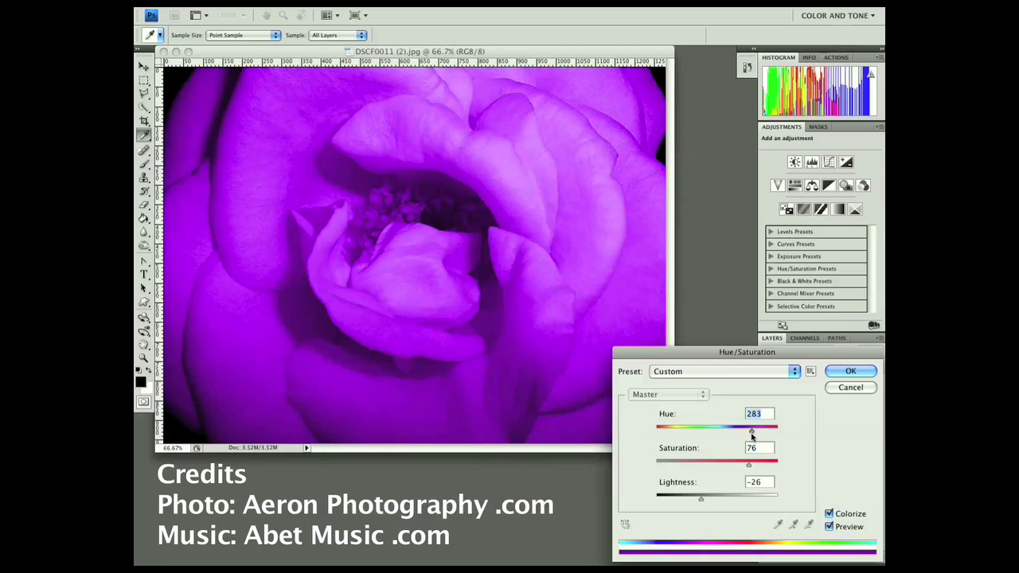
mouse_move(700, 498)
left_mouse_down()
mouse_move(713, 503)
mouse_move(699, 498)
left_mouse_up()
left_click_drag(748, 465, 756, 474)
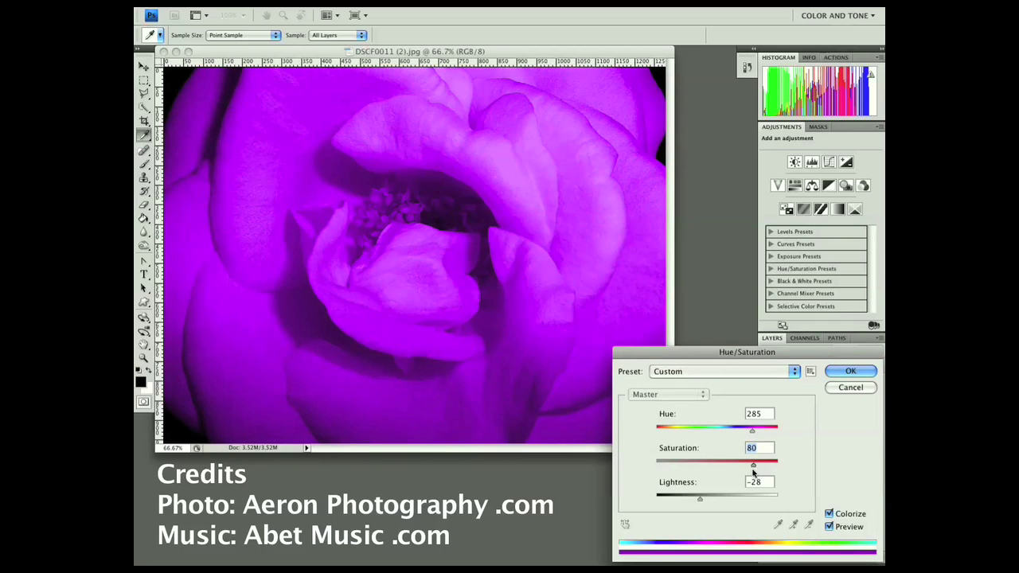
left_click_drag(699, 499, 711, 501)
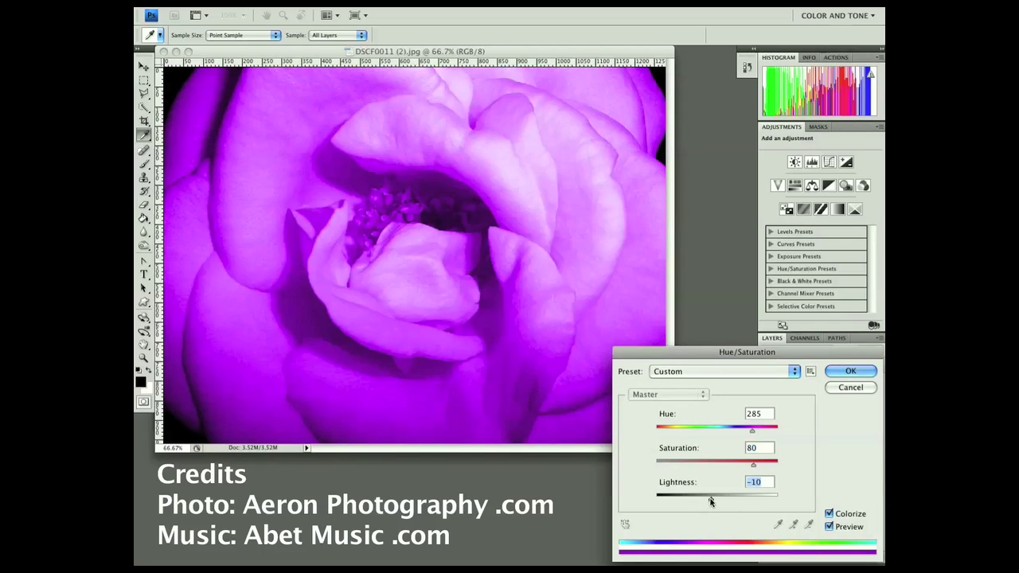
left_click_drag(753, 465, 721, 474)
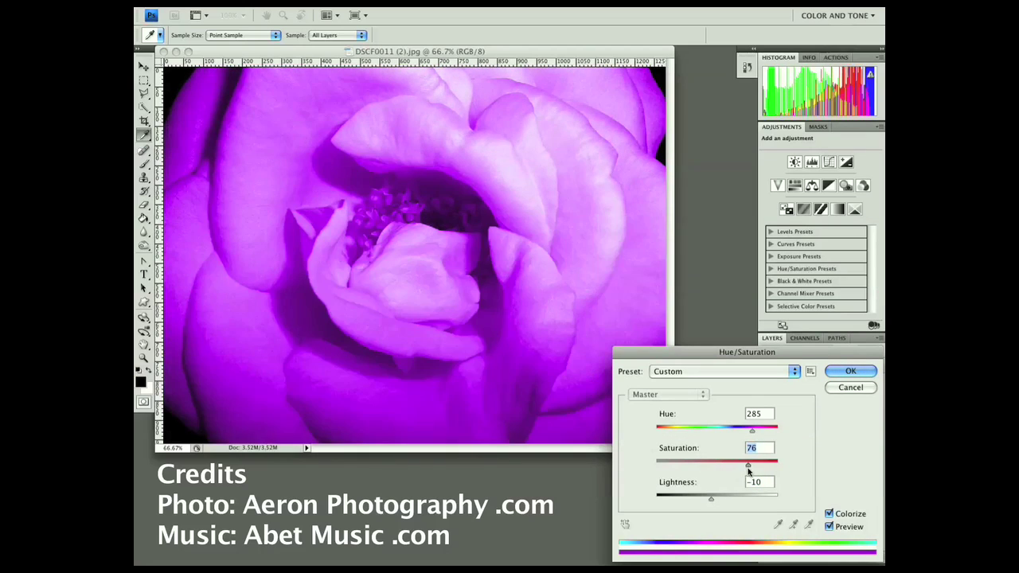
Move the hue through pink to deep red at Hue 360, Saturation 100, Lightness -44
left_click_drag(751, 431, 756, 434)
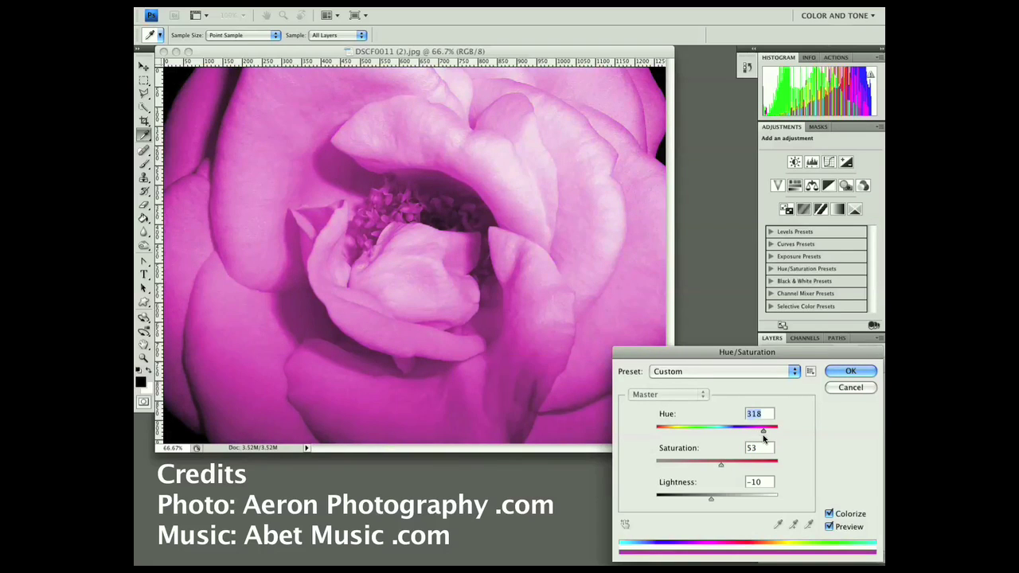
mouse_move(710, 500)
left_mouse_down()
mouse_move(718, 502)
mouse_move(690, 499)
left_mouse_up()
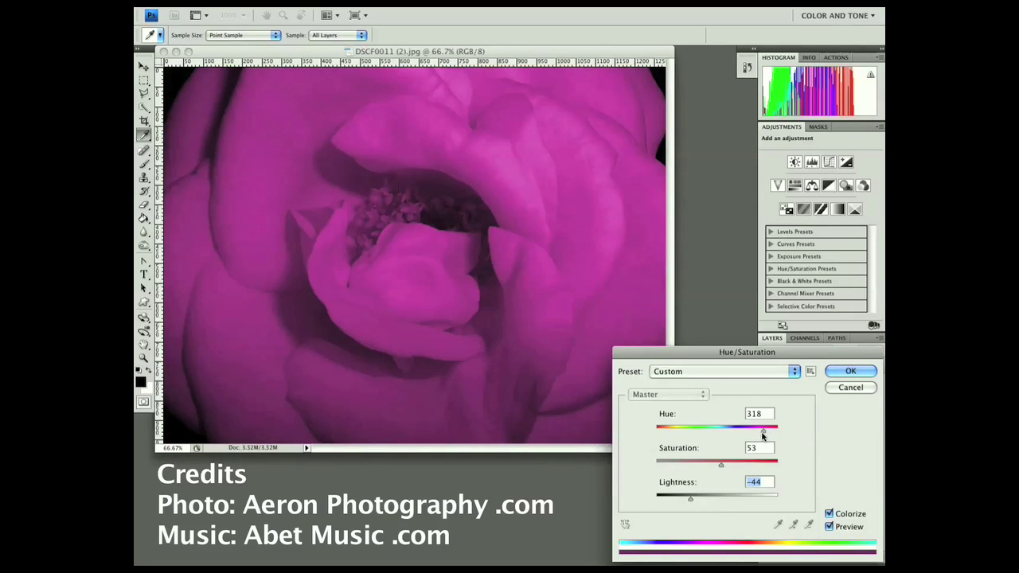
left_click_drag(764, 434, 768, 433)
left_click_drag(693, 501, 699, 502)
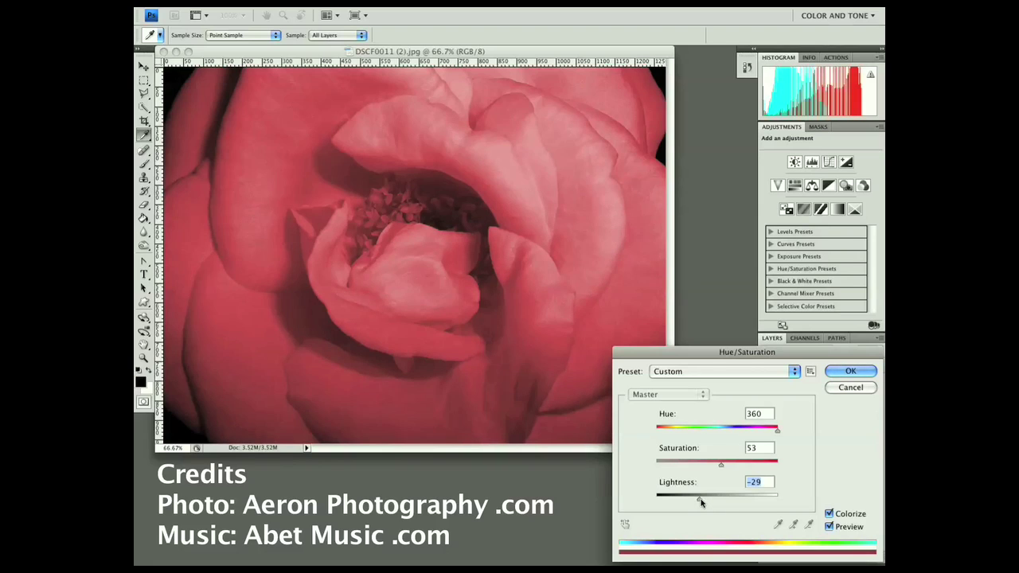
left_click_drag(699, 500, 711, 499)
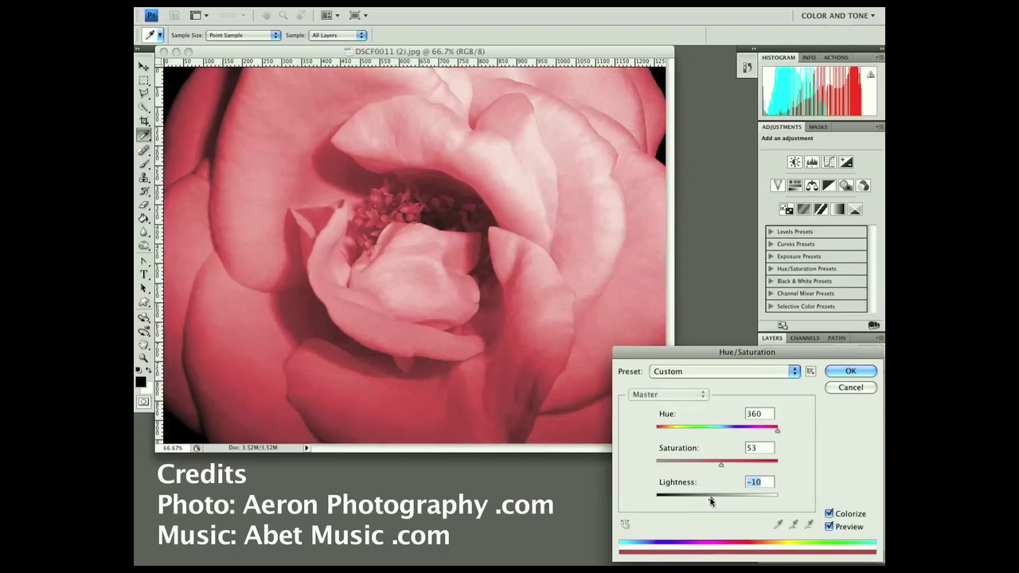
mouse_move(720, 464)
left_mouse_down()
mouse_move(683, 475)
mouse_move(720, 472)
mouse_move(703, 474)
left_mouse_up()
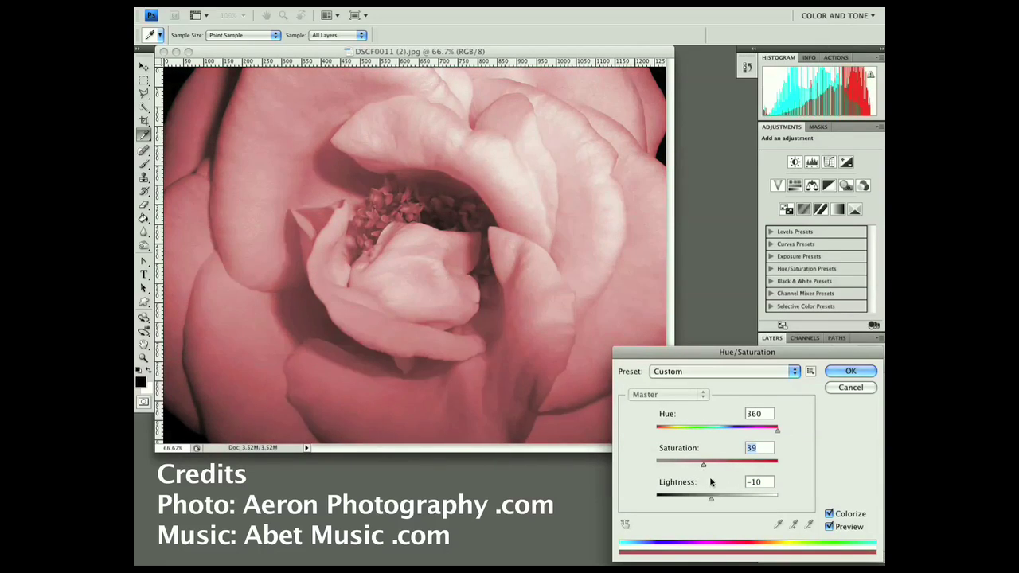
left_click_drag(710, 499, 719, 502)
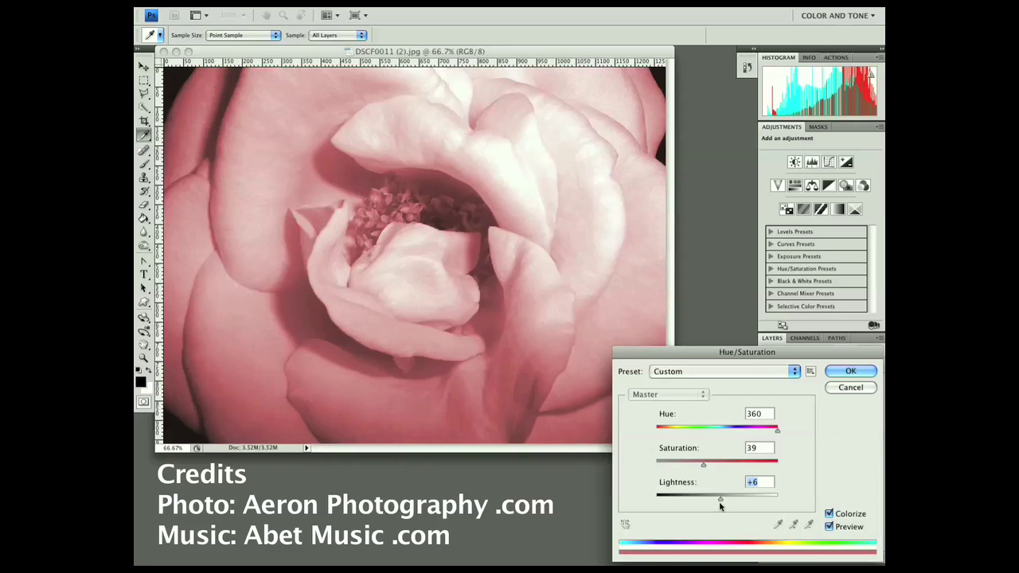
left_click_drag(722, 501, 690, 500)
left_click_drag(703, 464, 746, 469)
left_click_drag(747, 471, 801, 471)
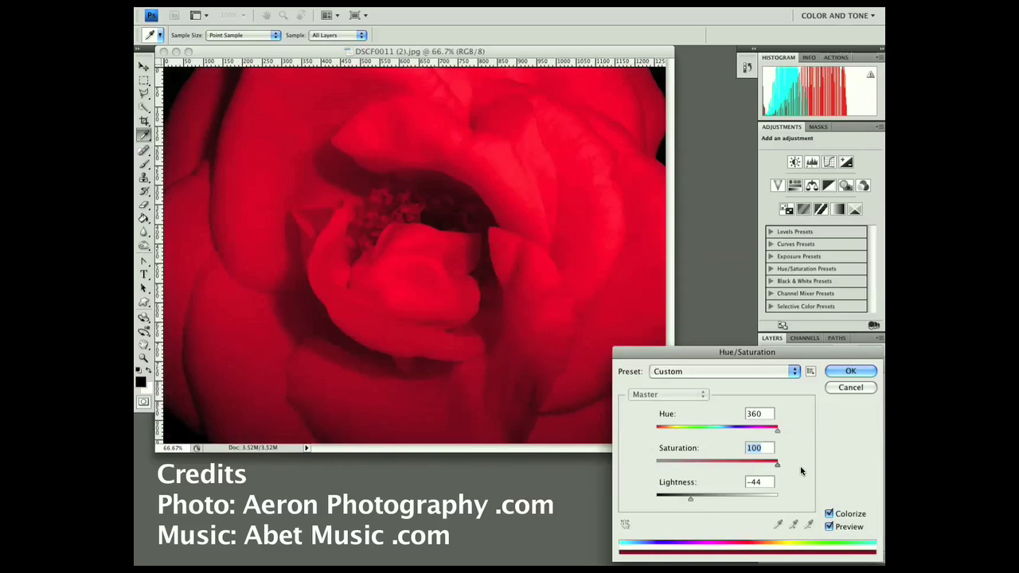
Soften the red to Saturation 72 and Lightness -36, keeping Hue at 360
mouse_move(690, 499)
left_mouse_down()
mouse_move(669, 501)
mouse_move(690, 499)
left_mouse_up()
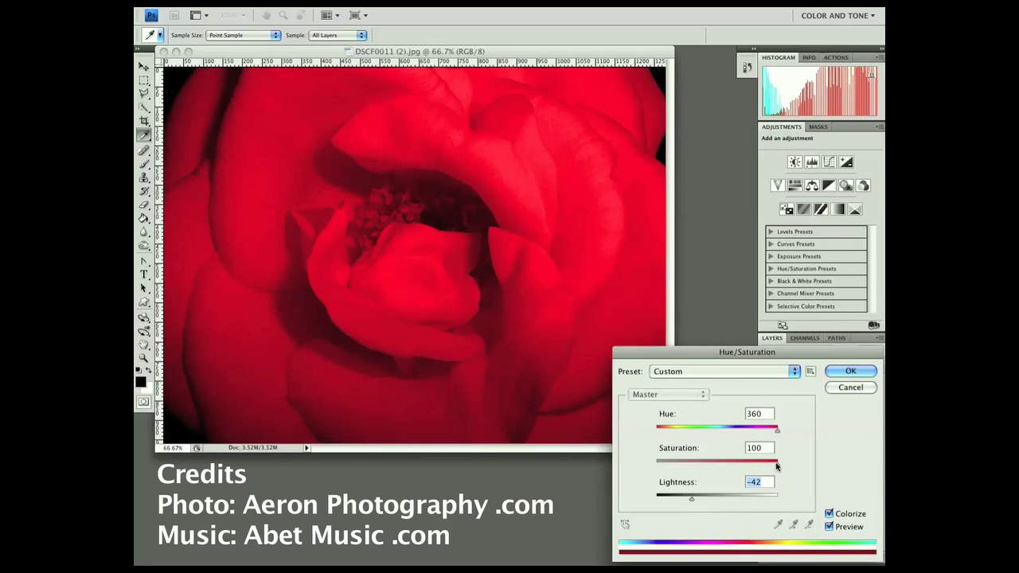
left_click_drag(776, 461, 710, 474)
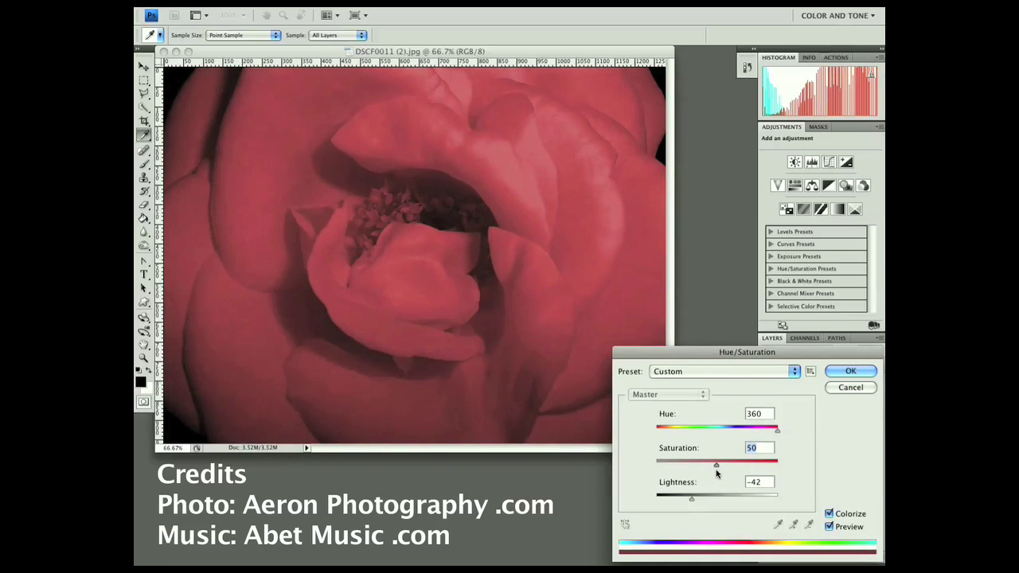
left_click_drag(706, 475, 697, 475)
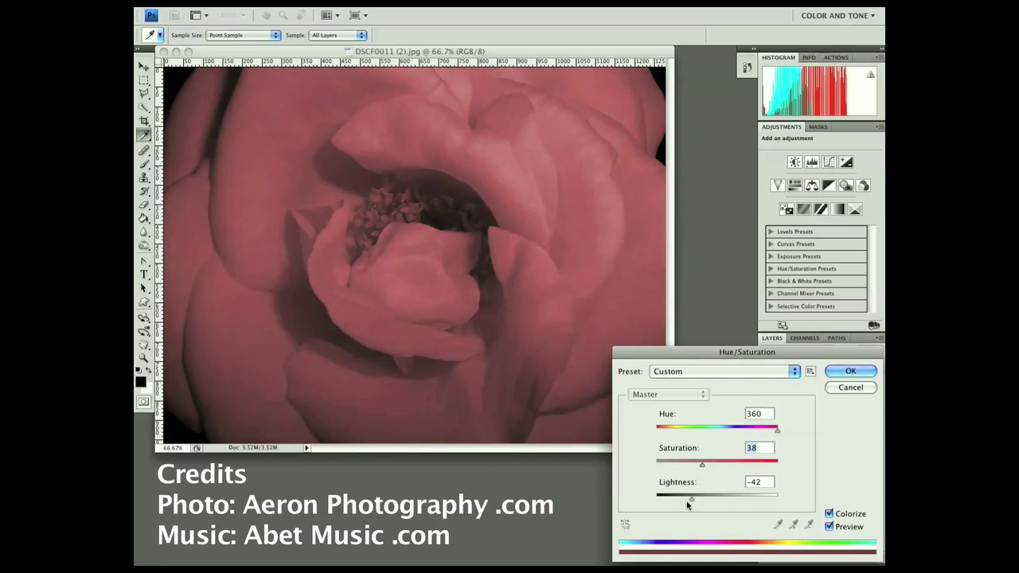
left_click_drag(691, 499, 697, 501)
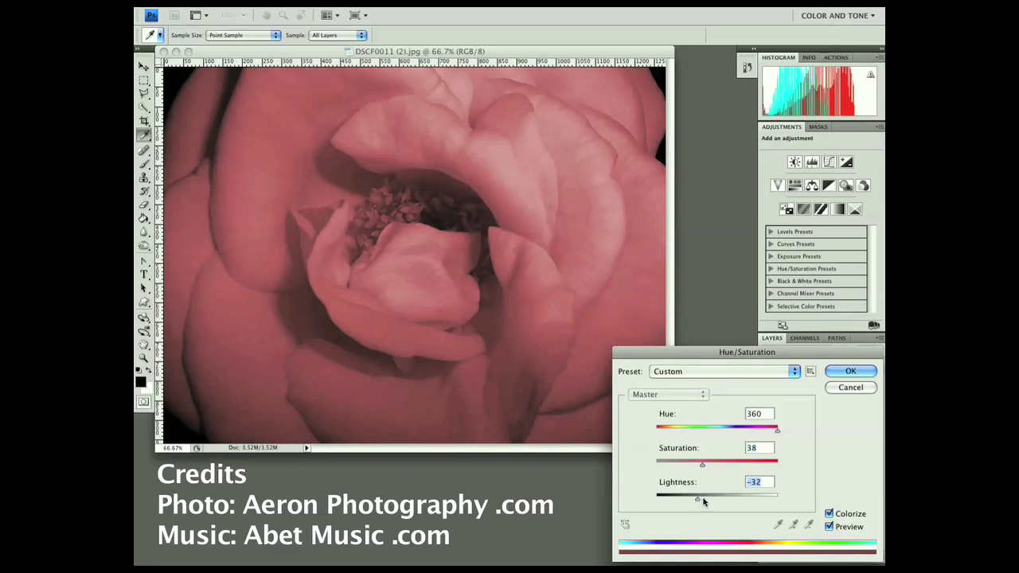
left_click_drag(703, 470, 744, 475)
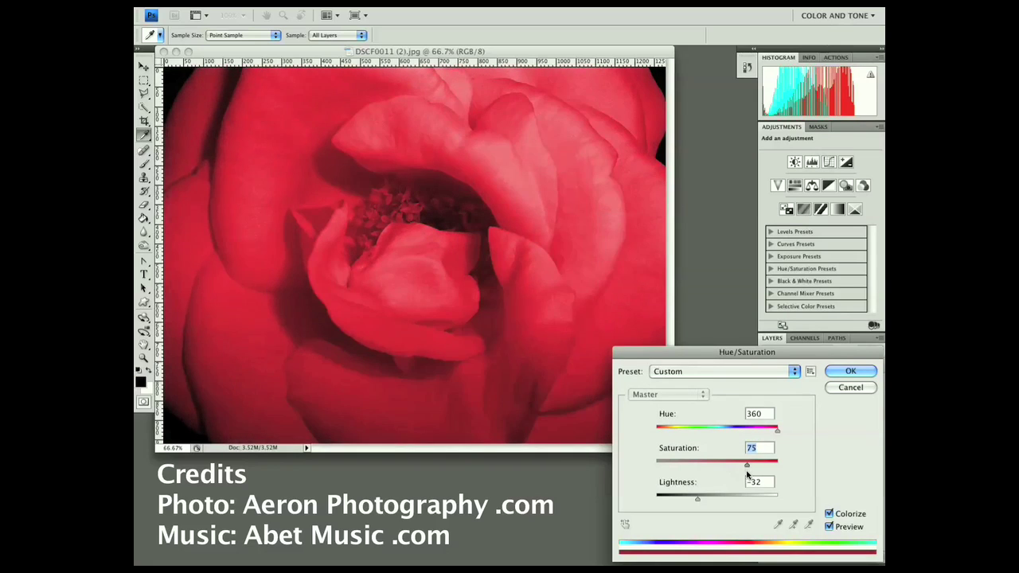
left_click_drag(697, 499, 697, 501)
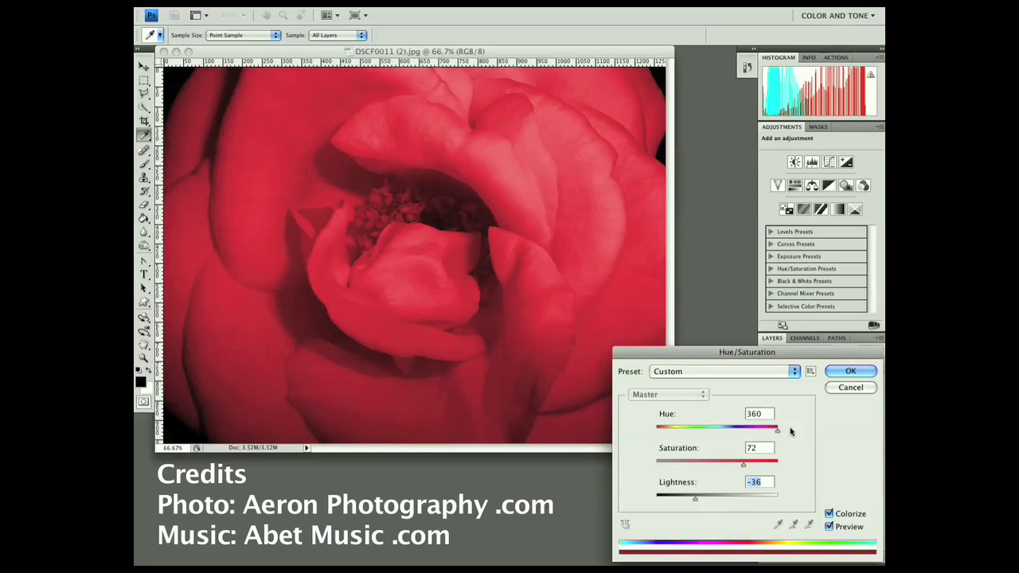
Apply the crimson tint (Hue 360, Saturation 72, Lightness -36) to the rose with OK
left_click(860, 374)
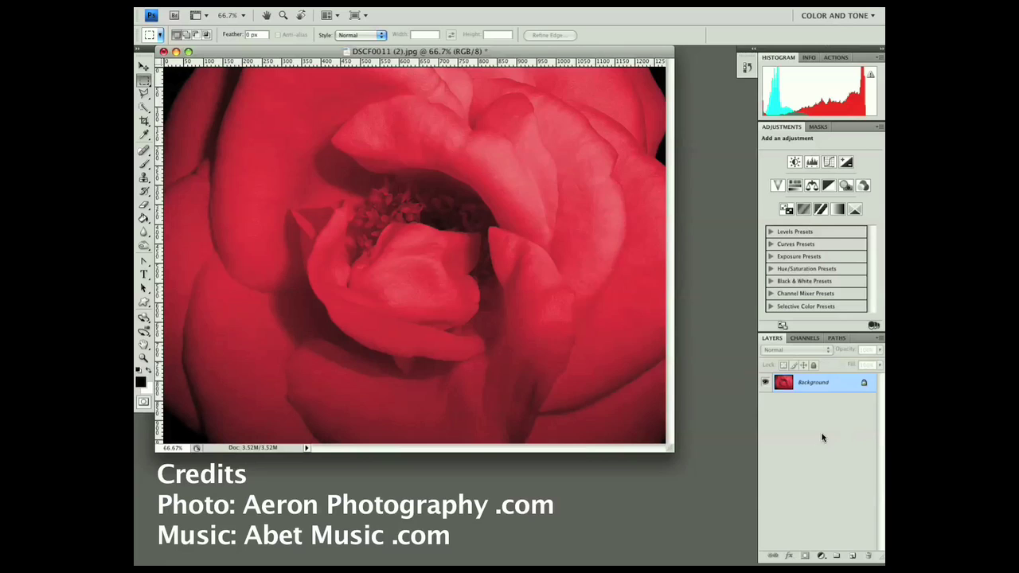